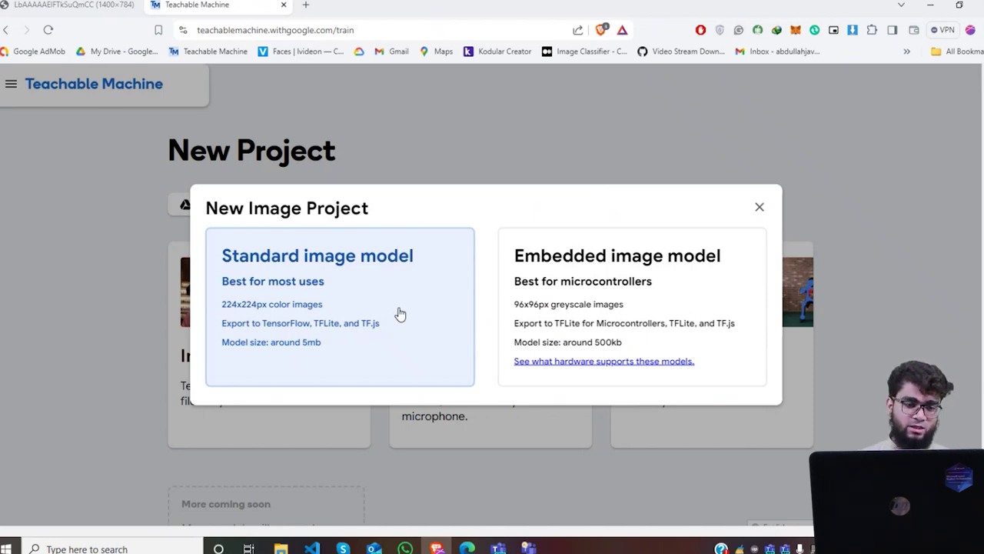
Create a standard image model project and rename the first class to "right hand".
left_click(338, 310)
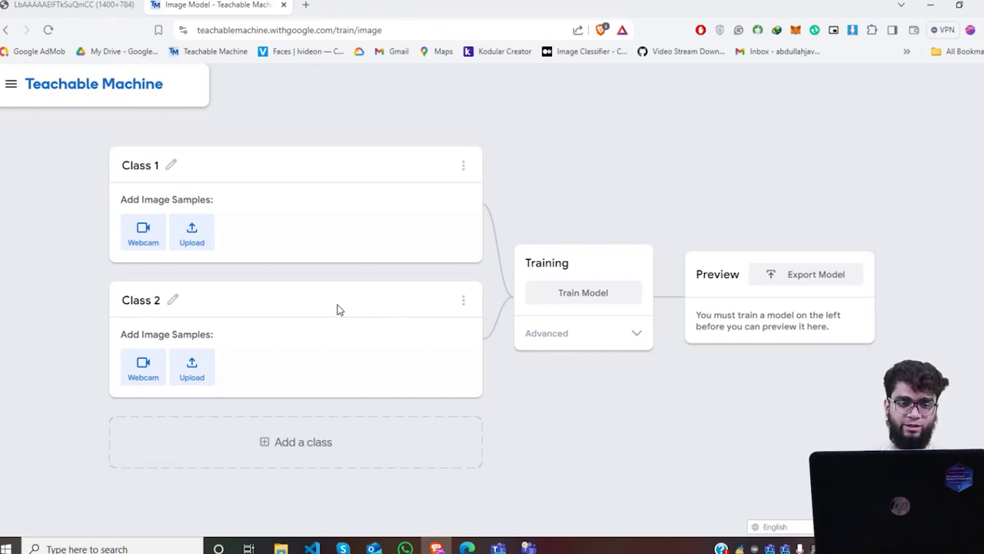
left_click(171, 168)
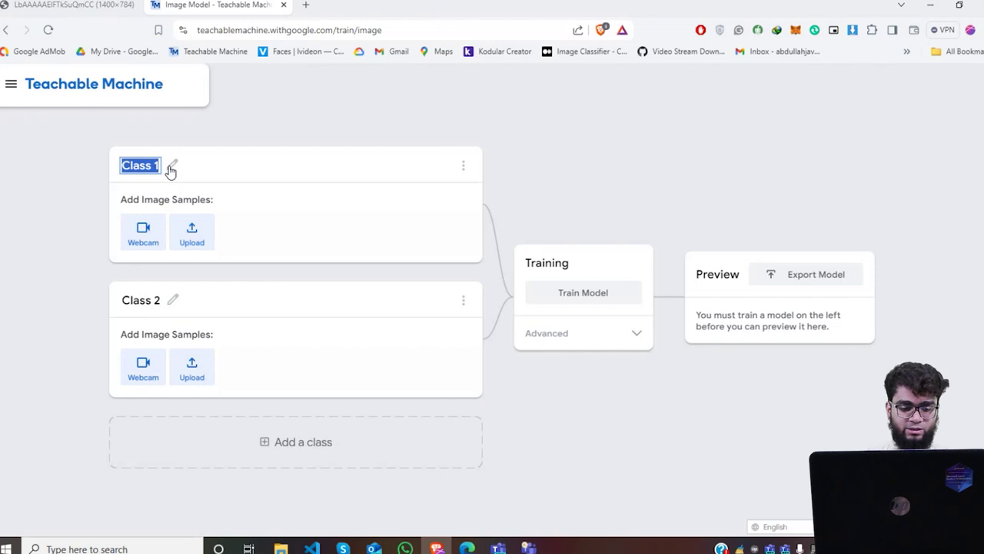
type("righ")
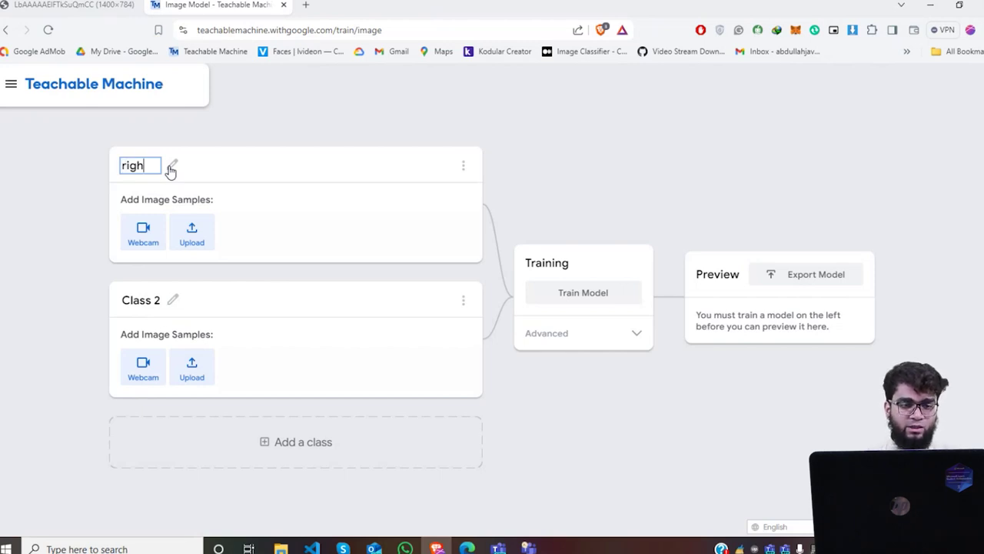
type("t hand")
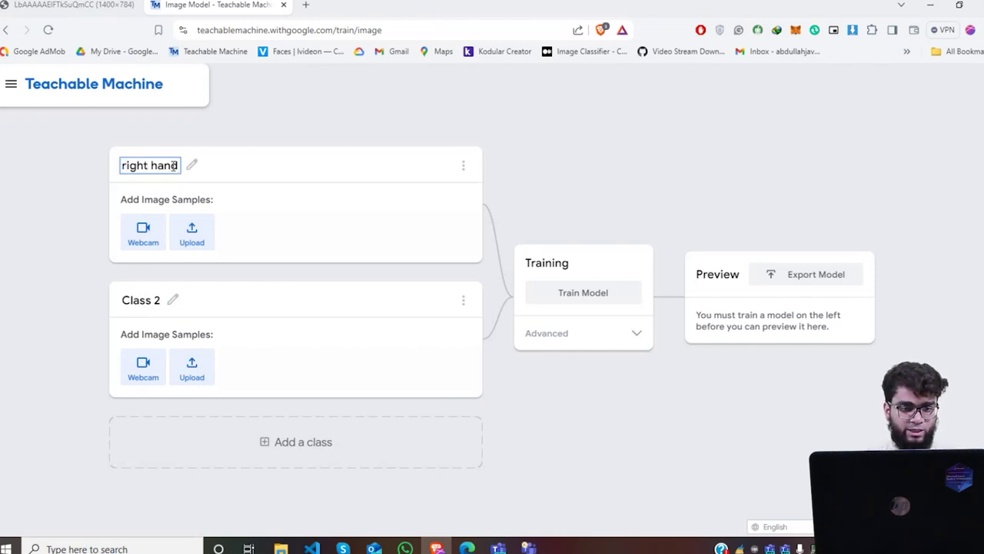
Allow camera access and record webcam image samples of a raised right hand for the "right hand" class.
left_click(149, 238)
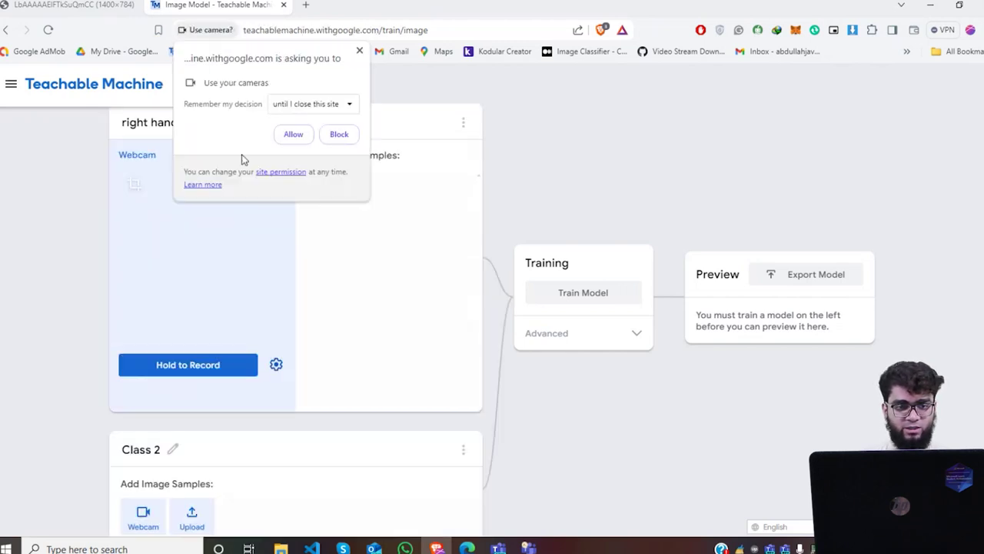
left_click(302, 137)
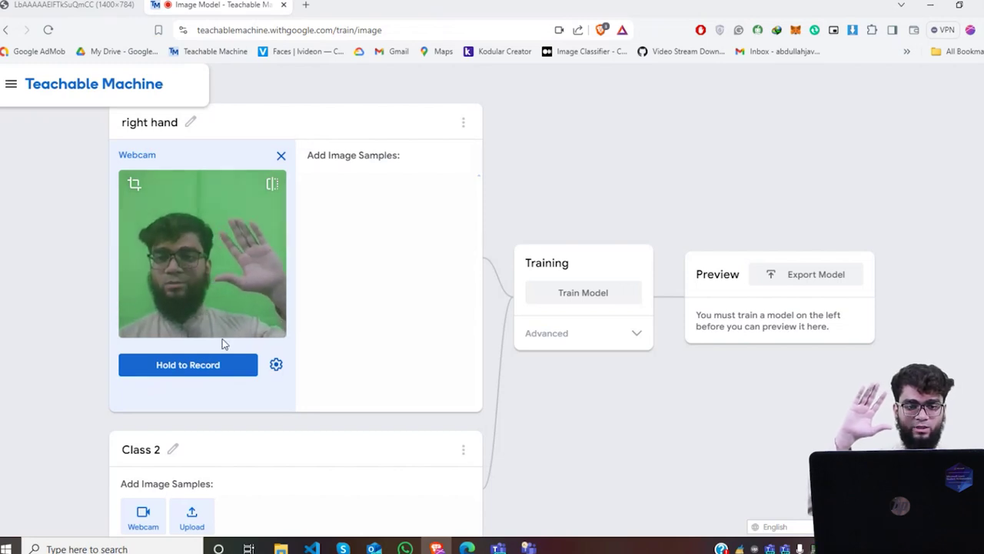
left_click_drag(213, 367, 214, 367)
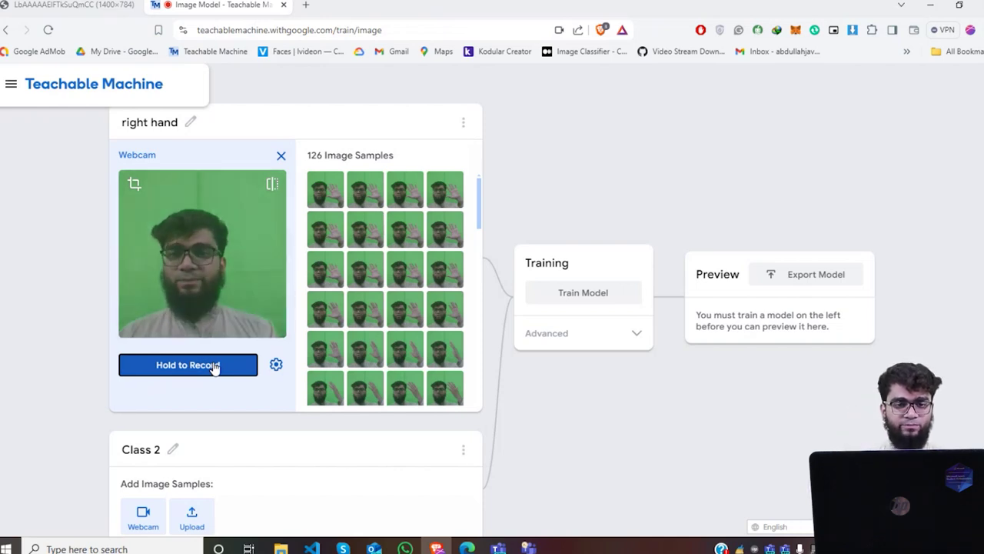
Rename Class 2 to "left hand" and record webcam image samples of a raised left hand for it.
left_click(176, 453)
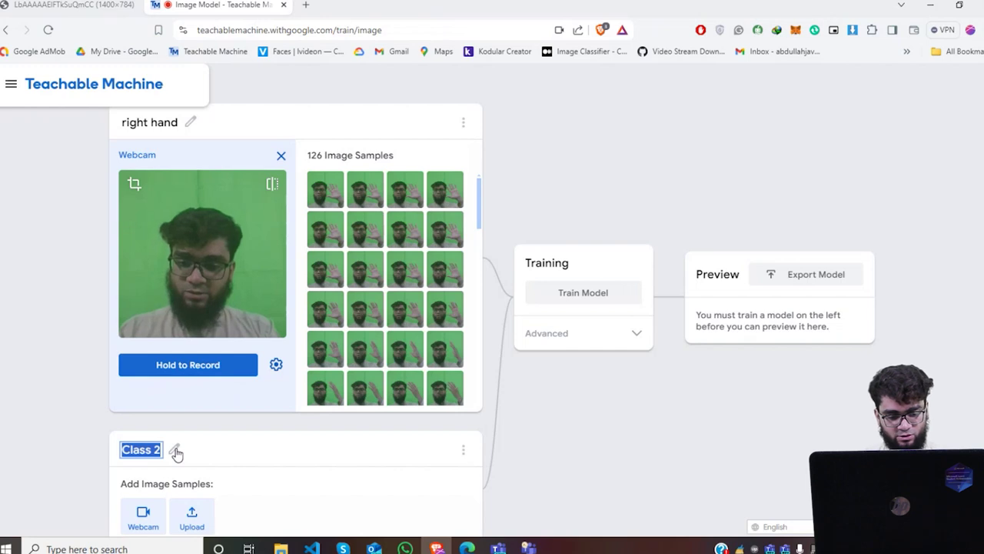
type("left hand")
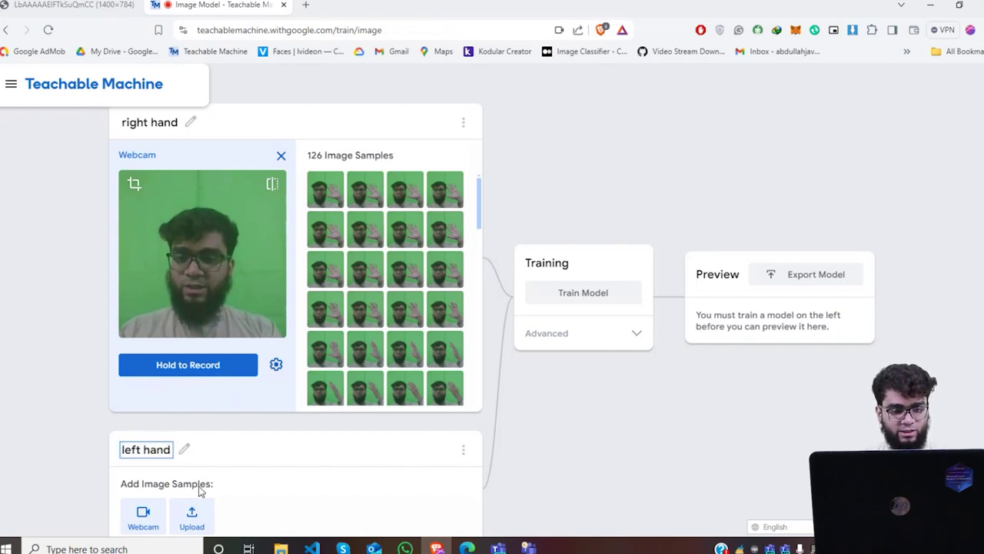
scroll(170, 458, "down", 1)
left_click(141, 423)
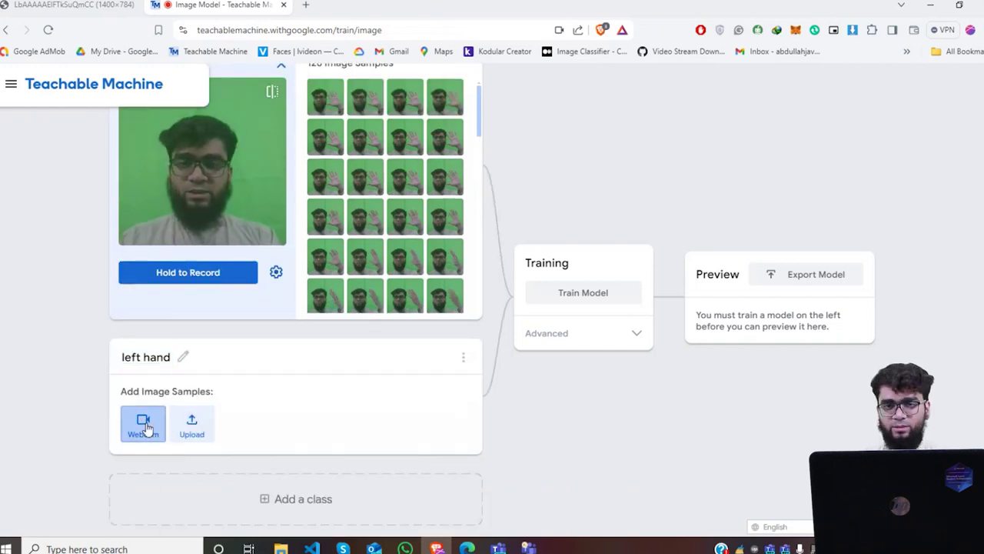
left_click_drag(192, 411, 190, 409)
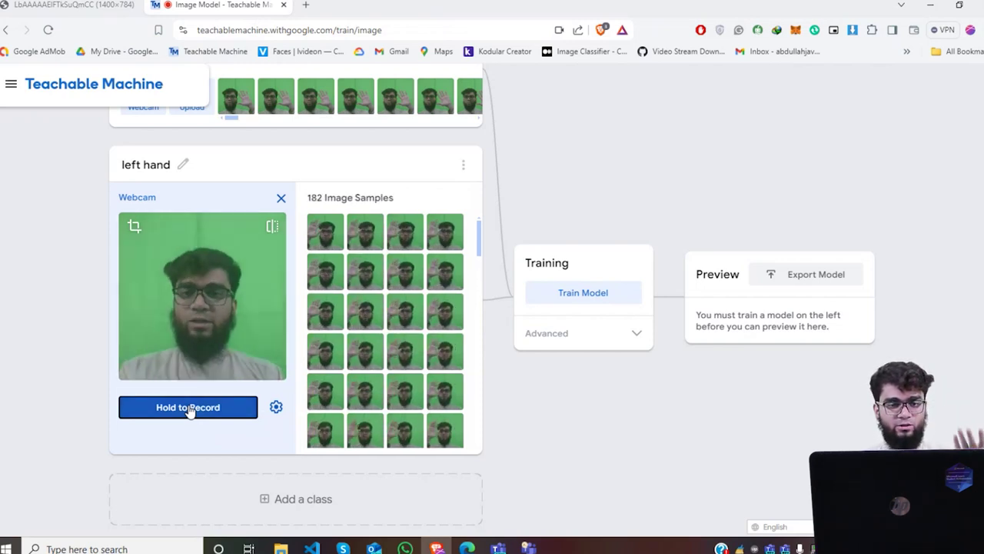
Expand the advanced training settings to review the epochs, batch size and learning rate.
mouse_move(409, 302)
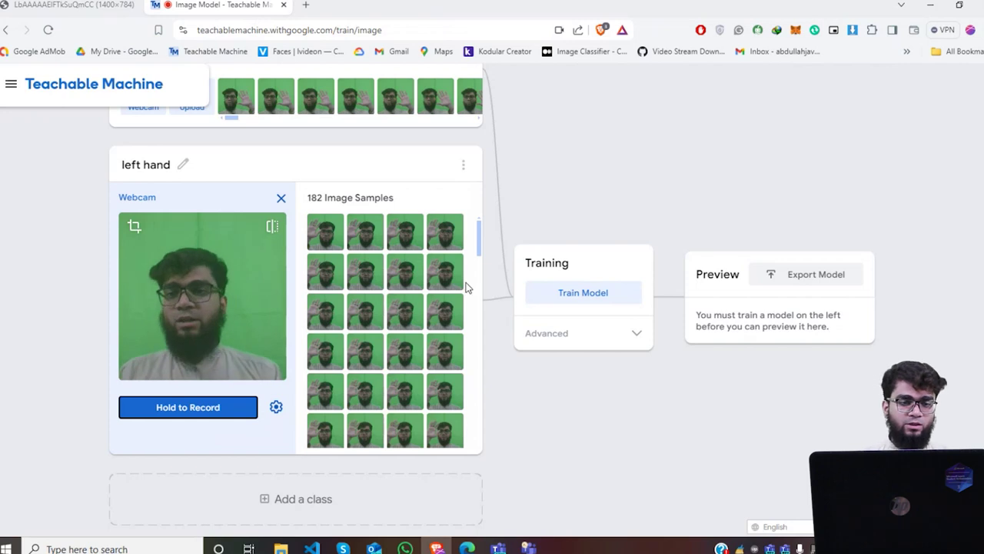
scroll(465, 286, "up", 1)
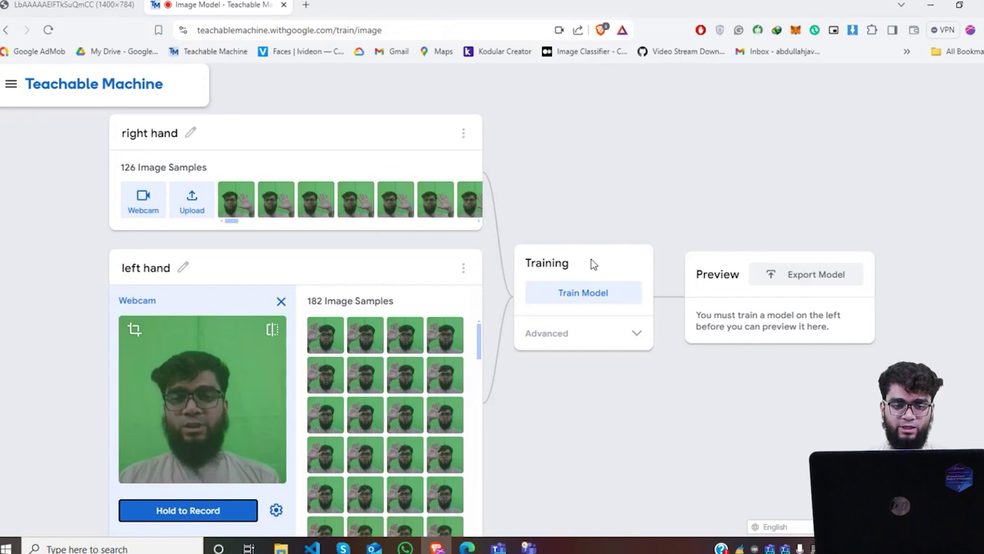
left_click(600, 333)
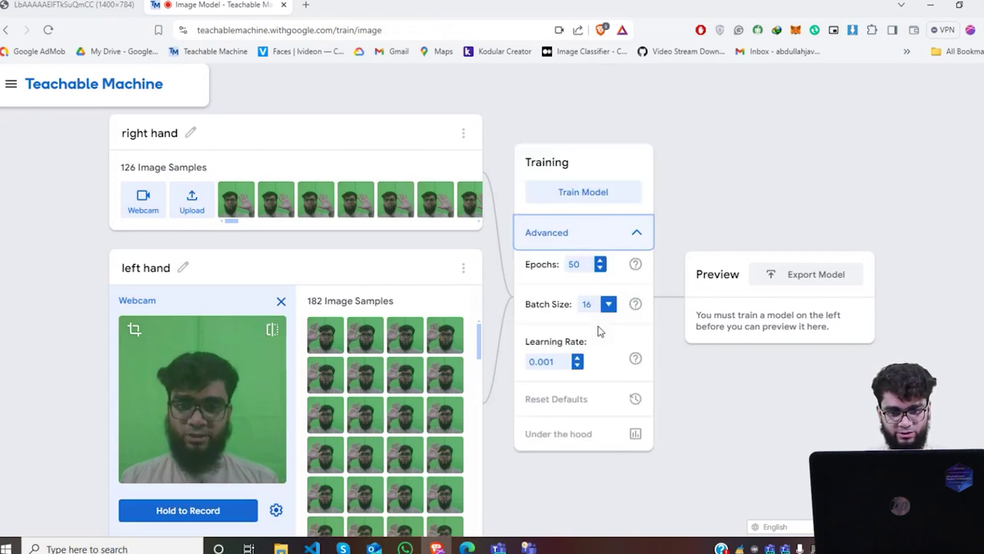
scroll(599, 332, "down", 1)
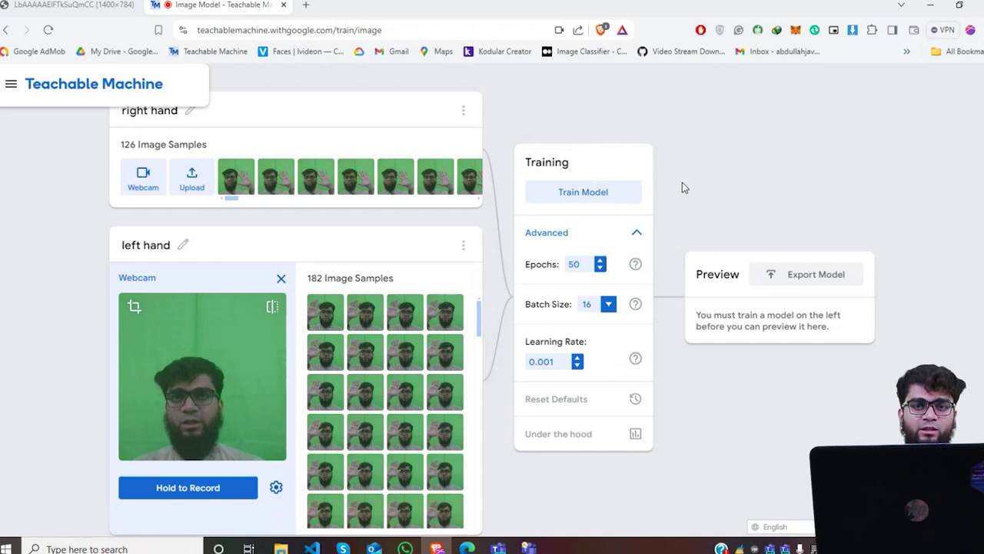
mouse_move(633, 306)
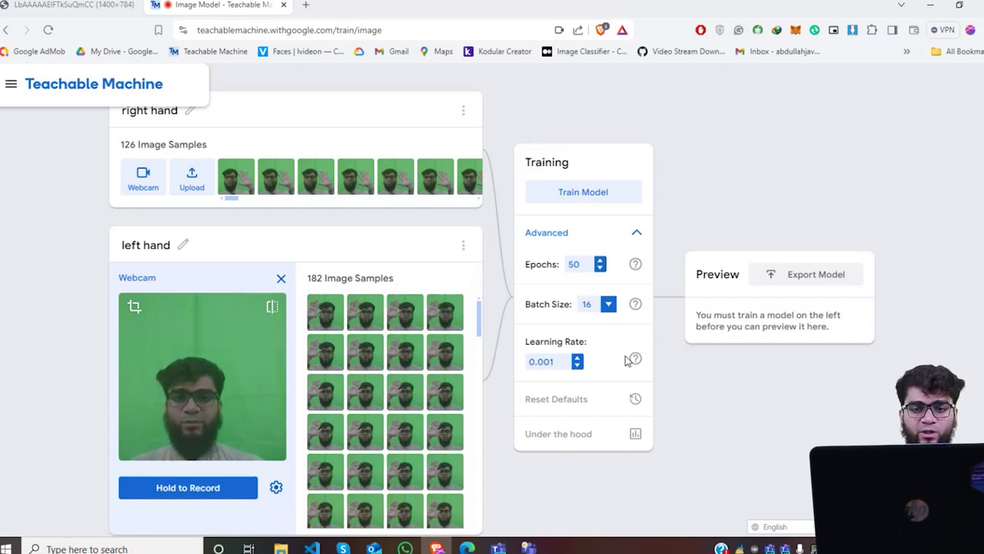
mouse_move(633, 361)
Try 40 training epochs and set the value back to 50.
left_click_drag(587, 263, 565, 264)
type("40")
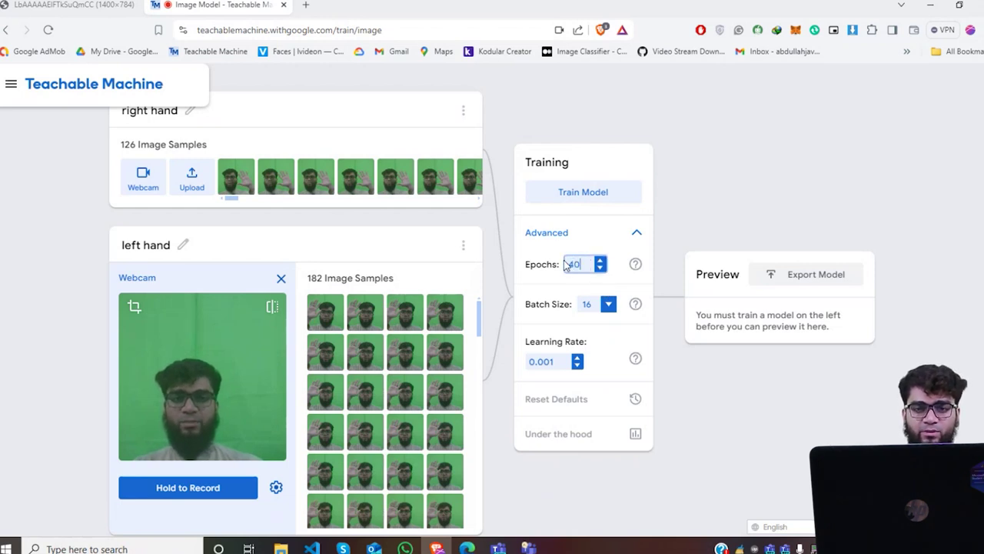
key("BackSpace")
key("BackSpace")
type("50")
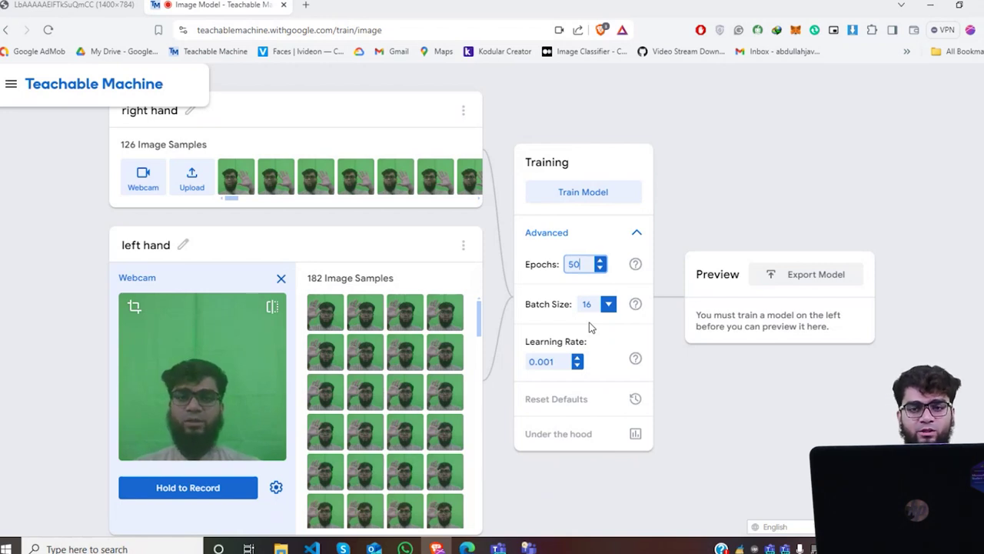
Open the Under the hood details and train the model on the two hand classes.
left_click(596, 443)
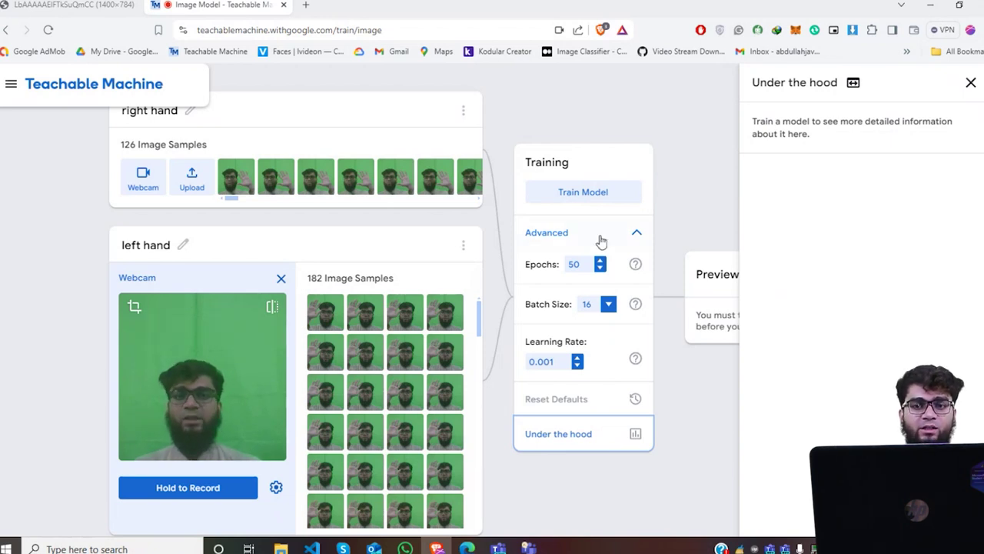
left_click(585, 192)
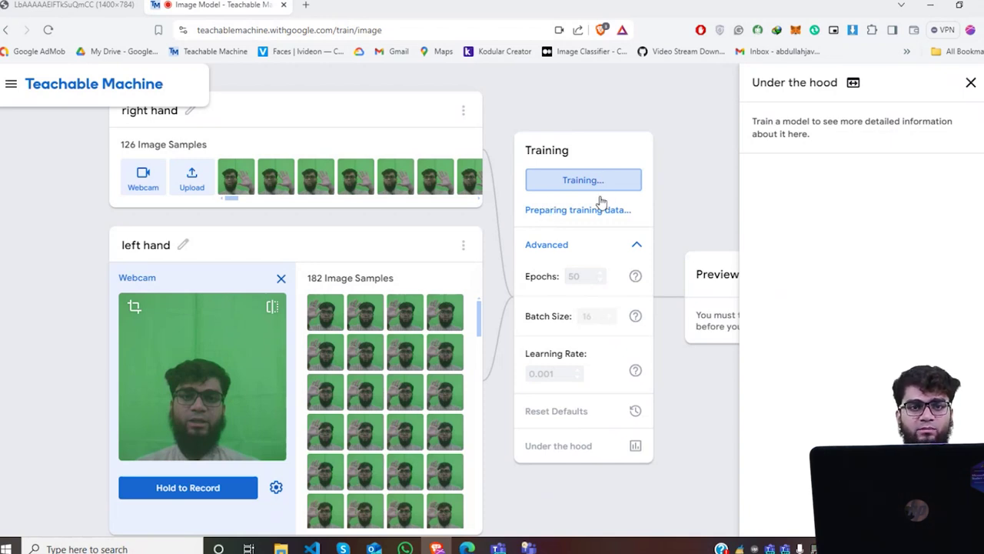
View the diagram of the AI, ML and DL landscape and return to the Teachable Machine project.
left_click(104, 4)
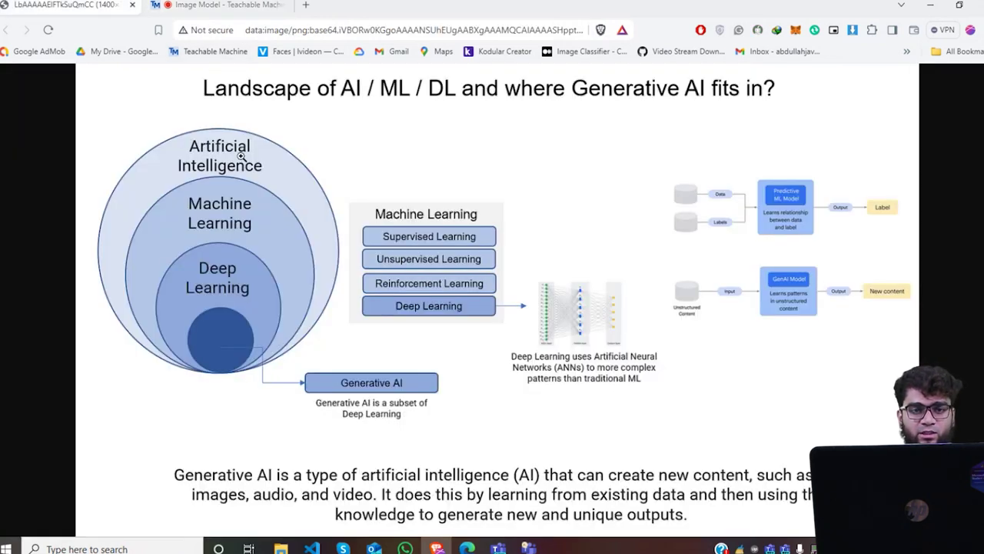
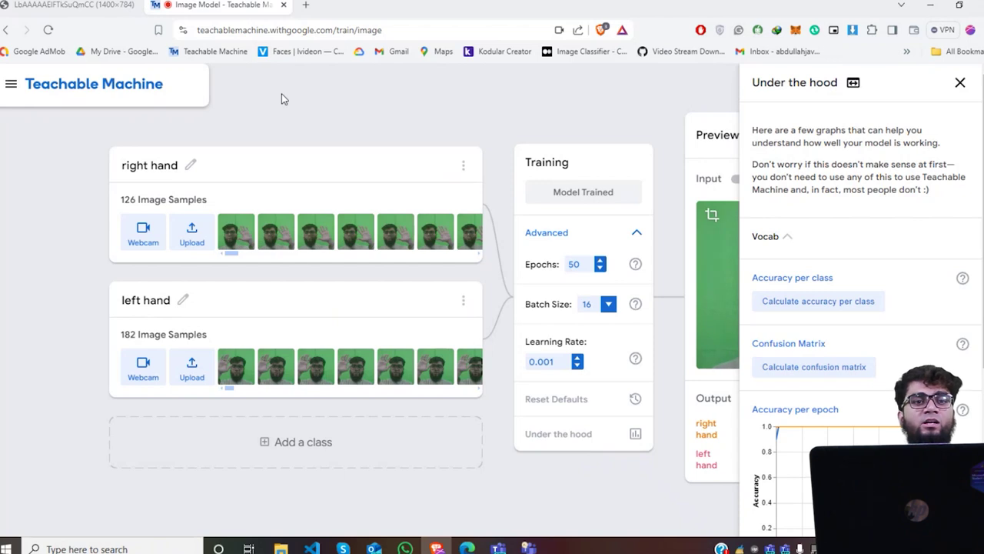
left_click(62, 4)
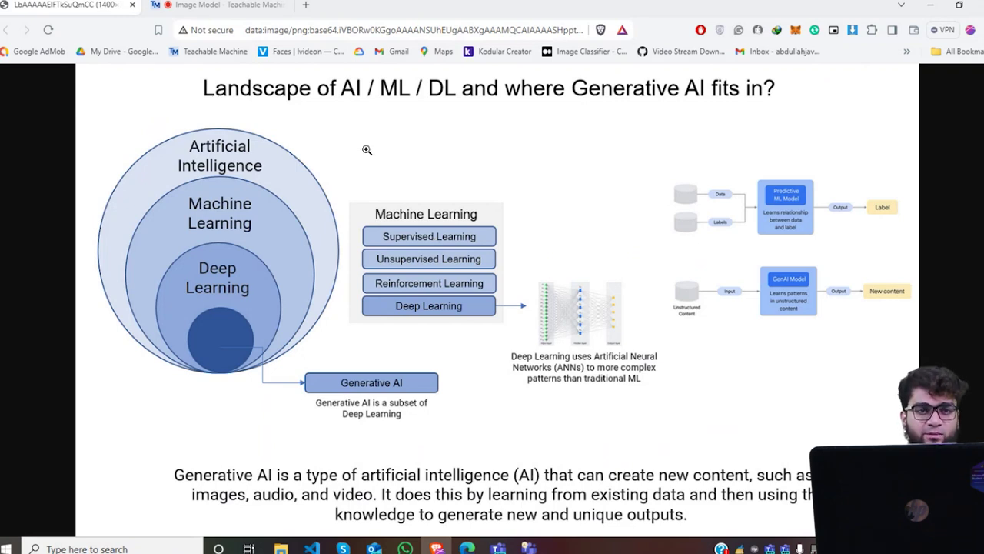
key("ctrl+Tab")
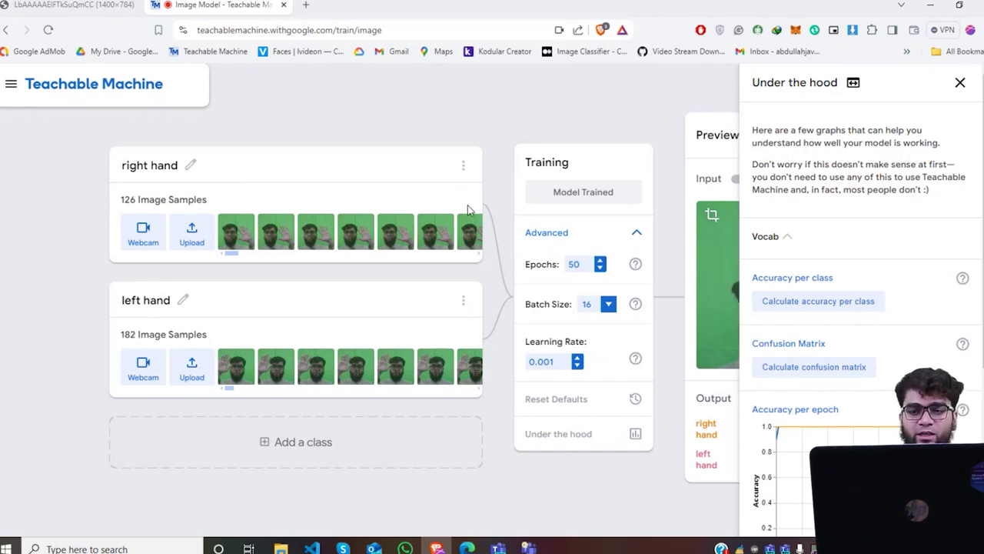
Examine the trained model's accuracy per epoch and loss per epoch graphs, and close the Under the hood details.
scroll(829, 214, "down", 1)
scroll(828, 214, "down", 2)
scroll(864, 336, "down", 1)
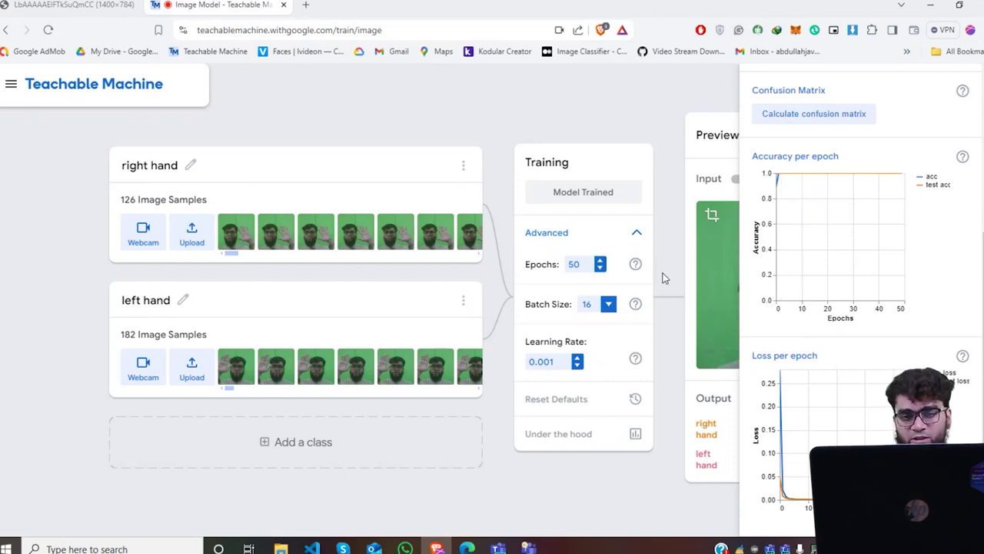
mouse_move(357, 243)
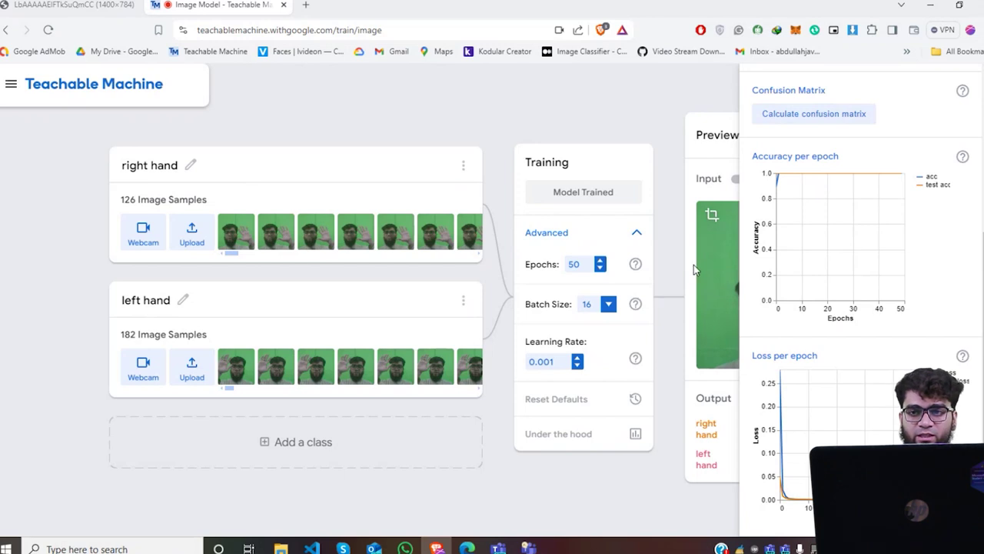
scroll(914, 167, "up", 5)
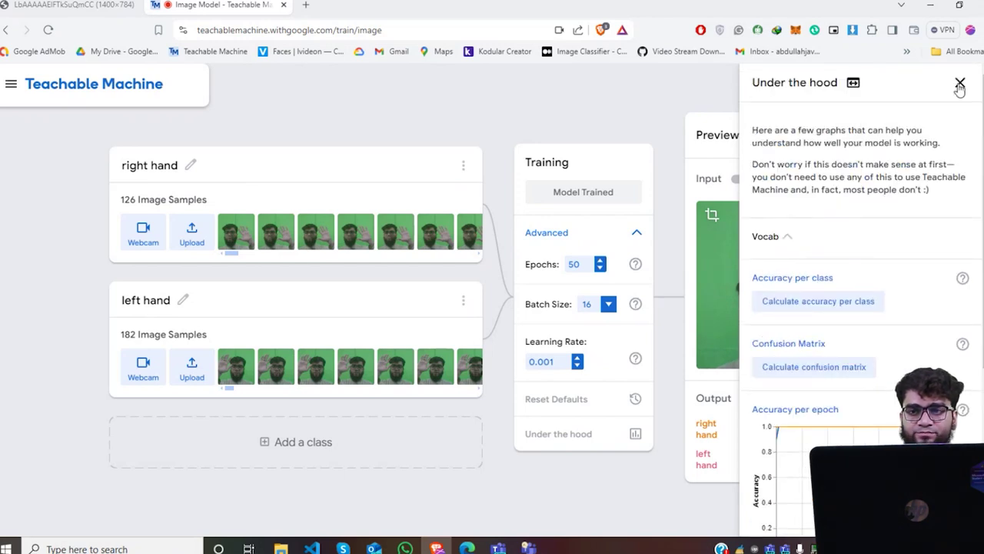
left_click(959, 83)
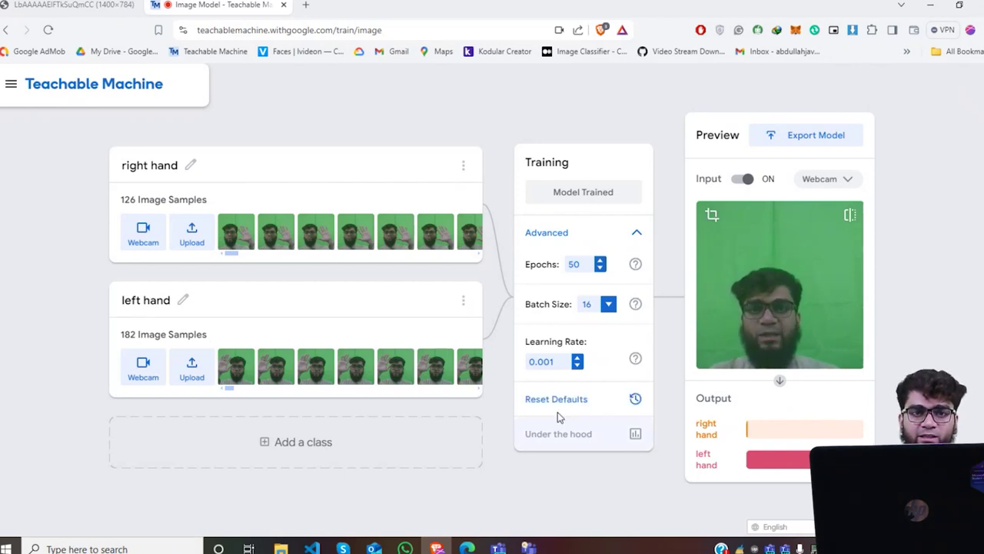
Close the Teachable Machine project and leave the site without saving the changes.
left_click(284, 5)
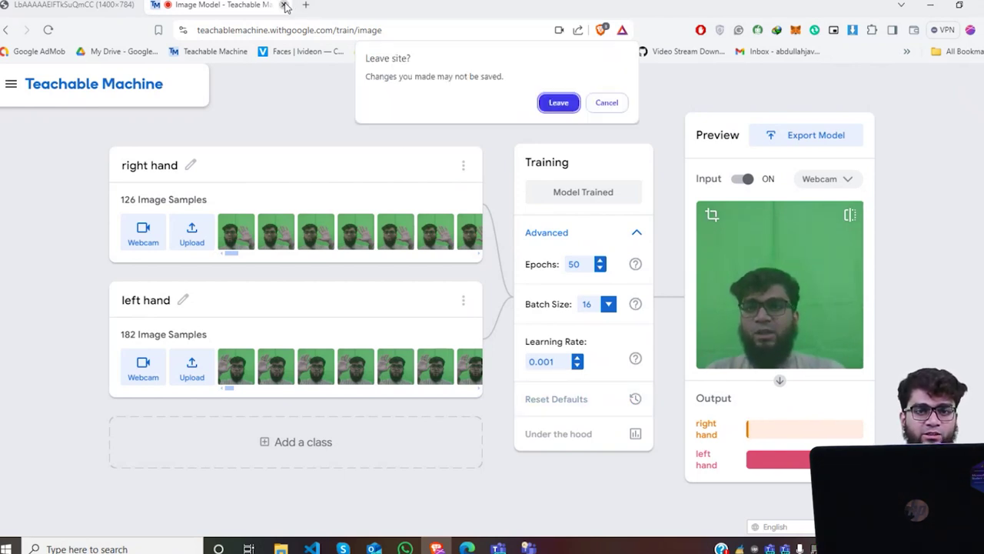
left_click(571, 107)
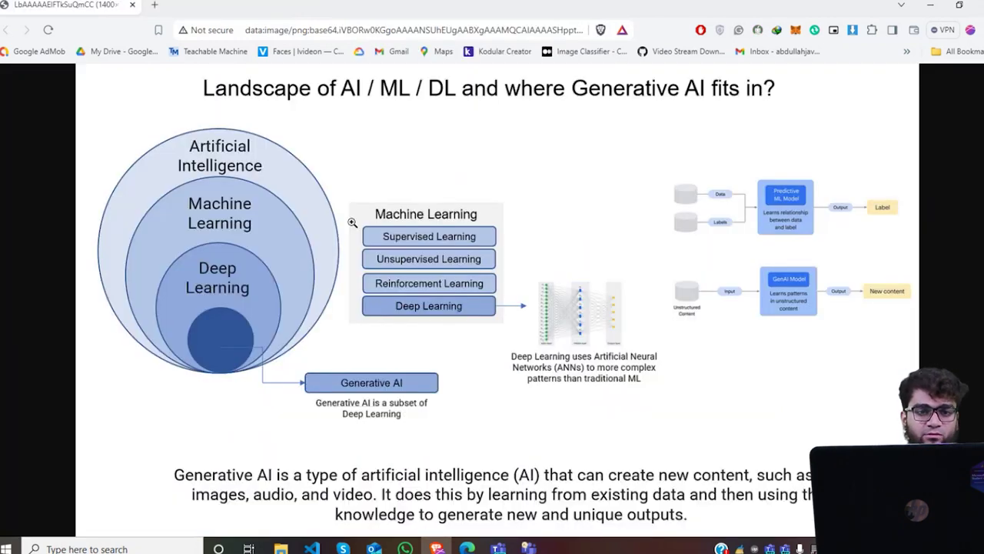